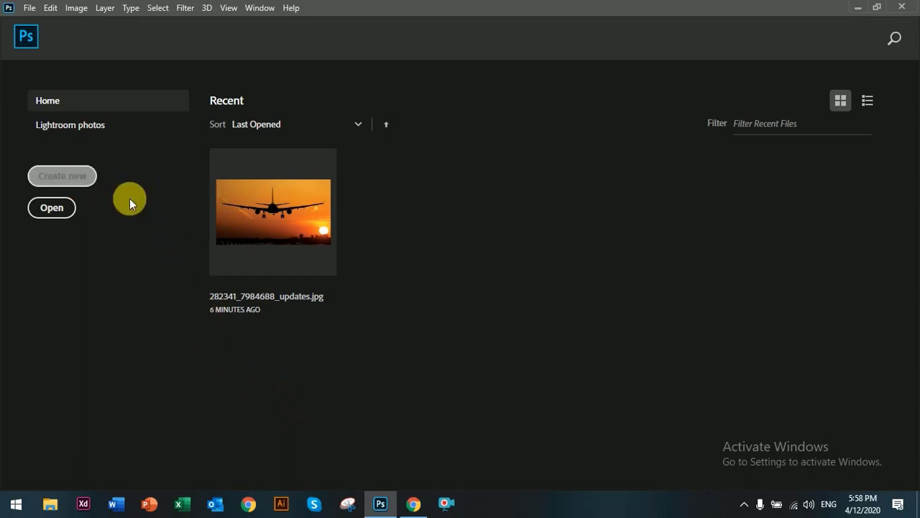
Create a blank 1209 × 652 px document at 72 ppi from the recent Custom preset.
{"action": "key", "text": "ctrl+n"}
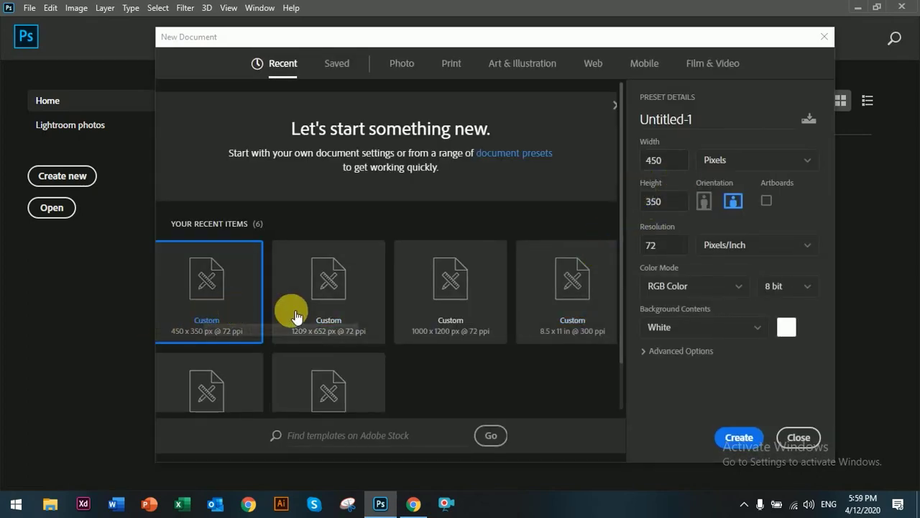
{"action": "left_click", "coordinate": [336, 319]}
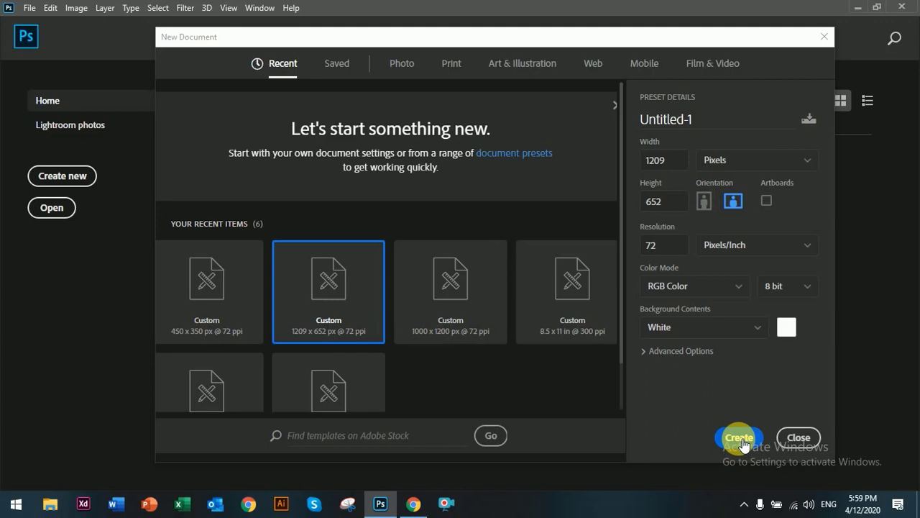
{"action": "left_click", "coordinate": [740, 438]}
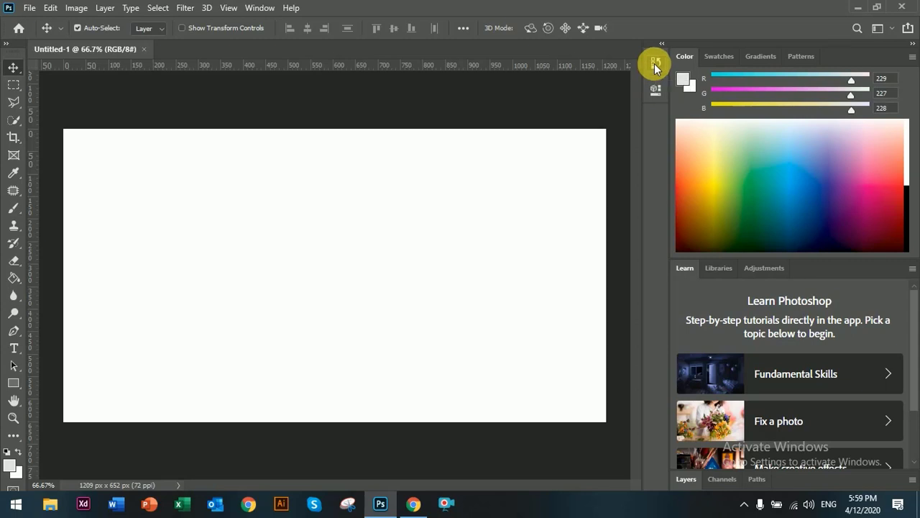
{"action": "left_click", "coordinate": [653, 64]}
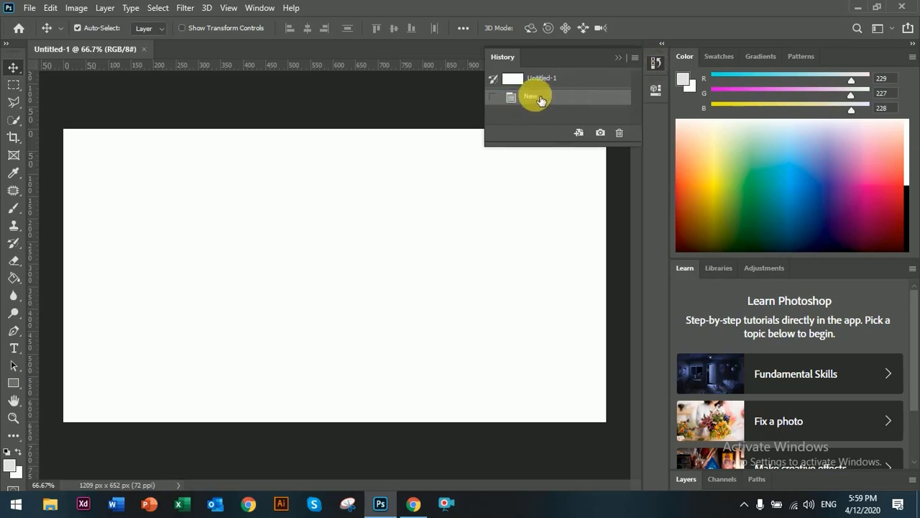
{"action": "left_click", "coordinate": [656, 68]}
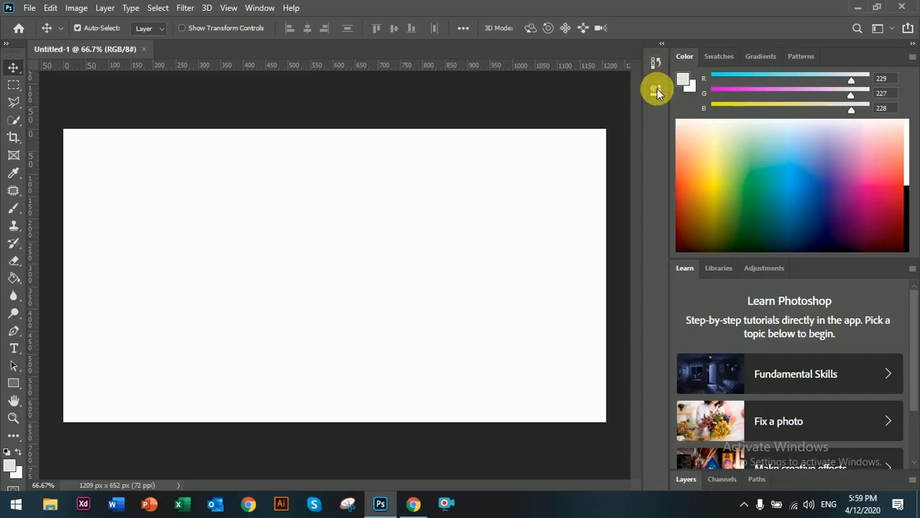
{"action": "left_click", "coordinate": [657, 90]}
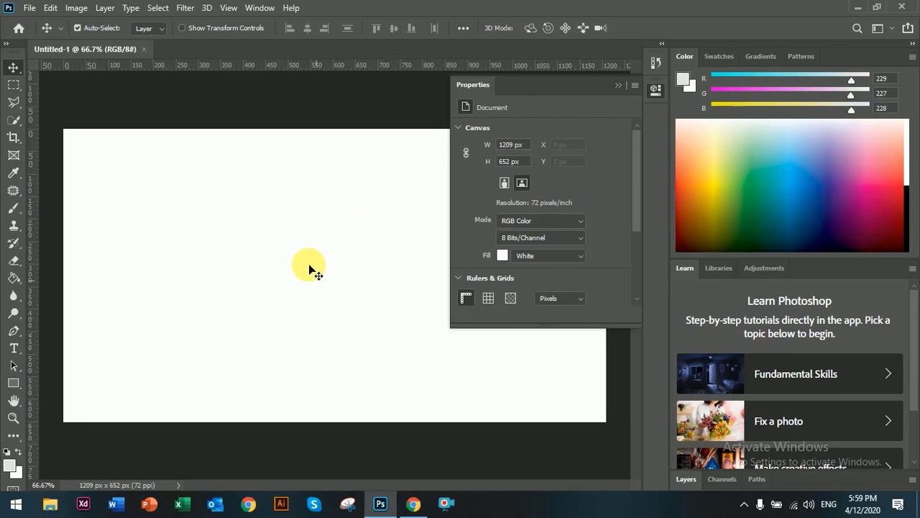
{"action": "left_click", "coordinate": [656, 92]}
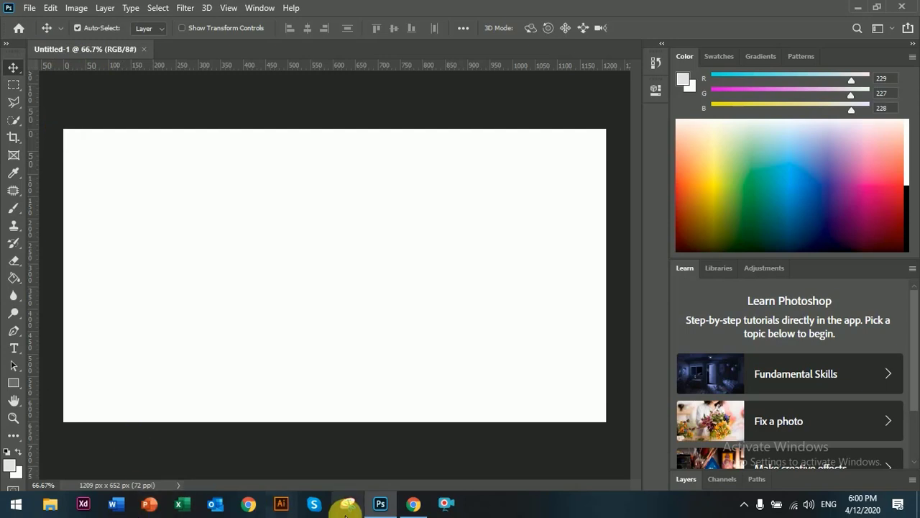
Turn off Auto-Select in the Move tool options bar.
{"action": "key", "text": "ctrl"}
{"action": "left_click", "coordinate": [346, 507]}
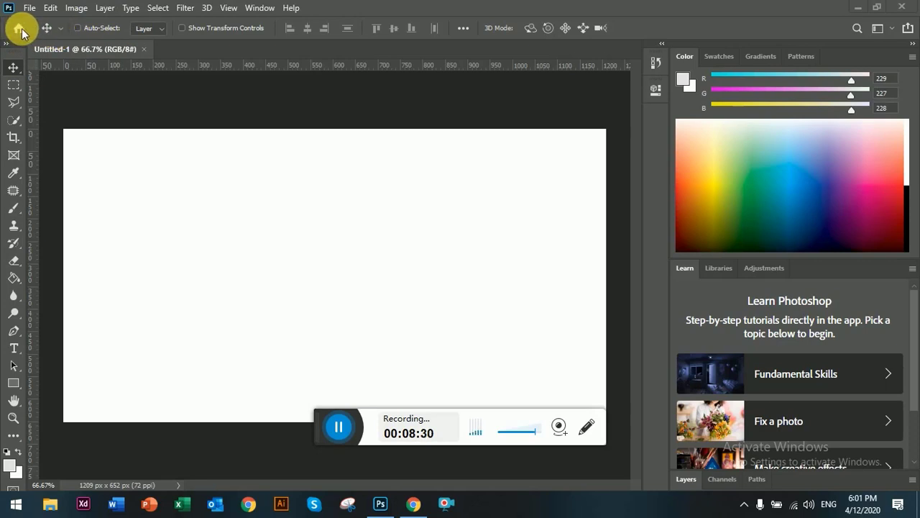
Re-enable Move tool Auto-Select and set its target dropdown to Layer.
{"action": "key", "text": "ctrl"}
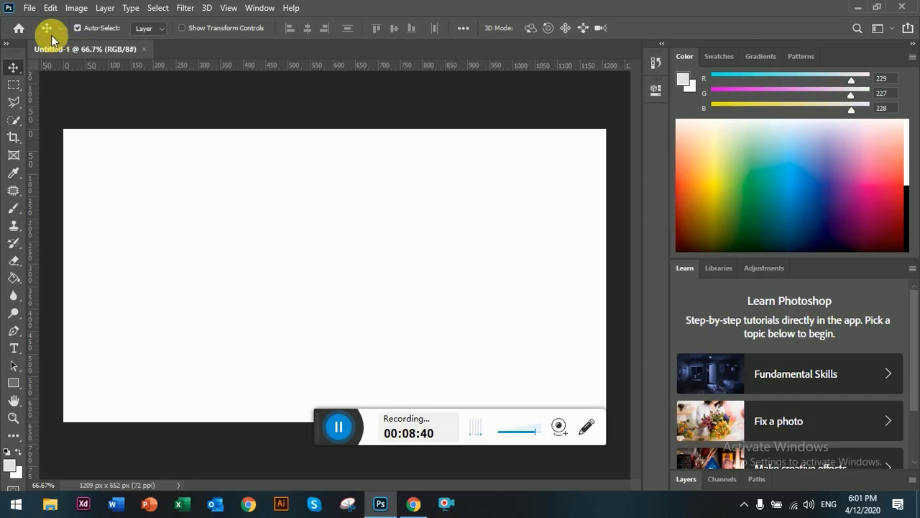
{"action": "right_click", "coordinate": [13, 68]}
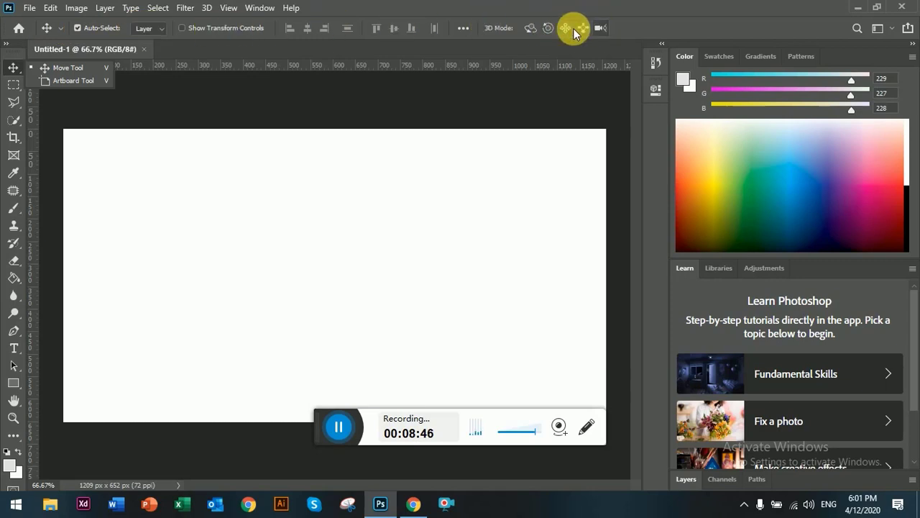
{"action": "left_click", "coordinate": [64, 27]}
{"action": "left_click", "coordinate": [64, 29]}
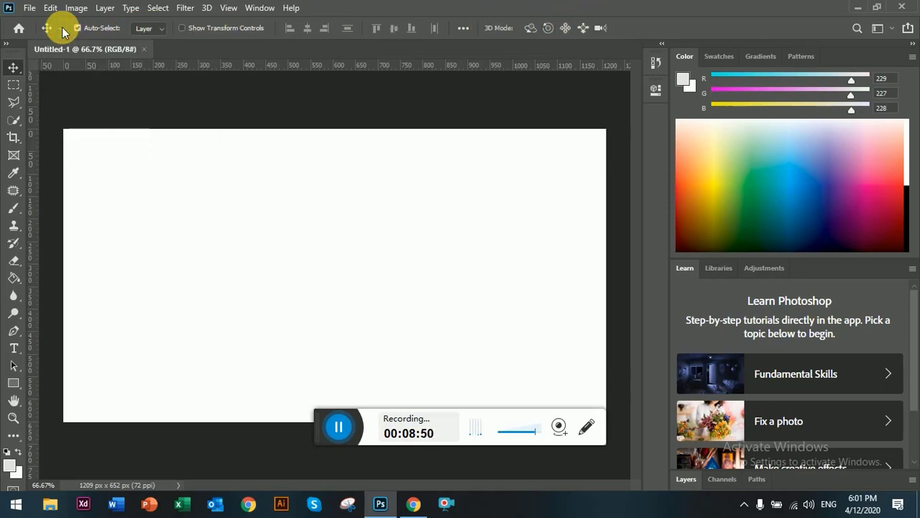
{"action": "left_click", "coordinate": [77, 28]}
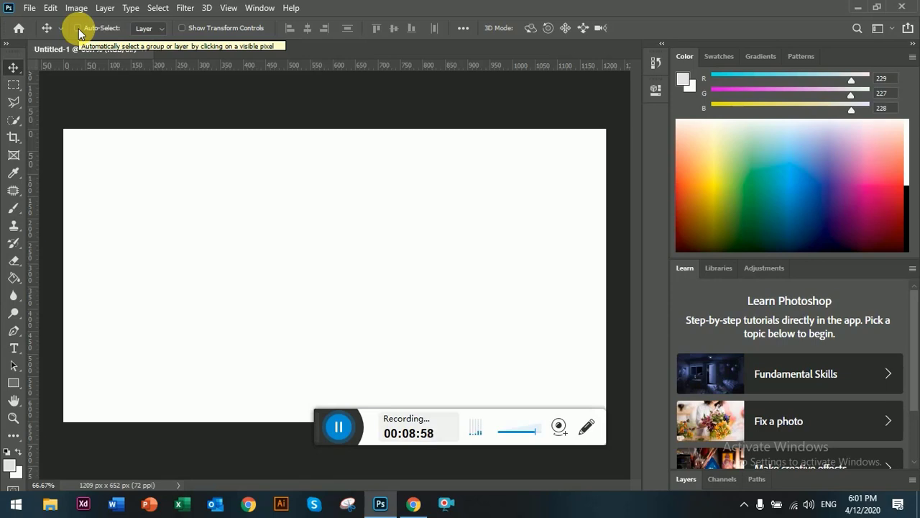
{"action": "left_click", "coordinate": [77, 28]}
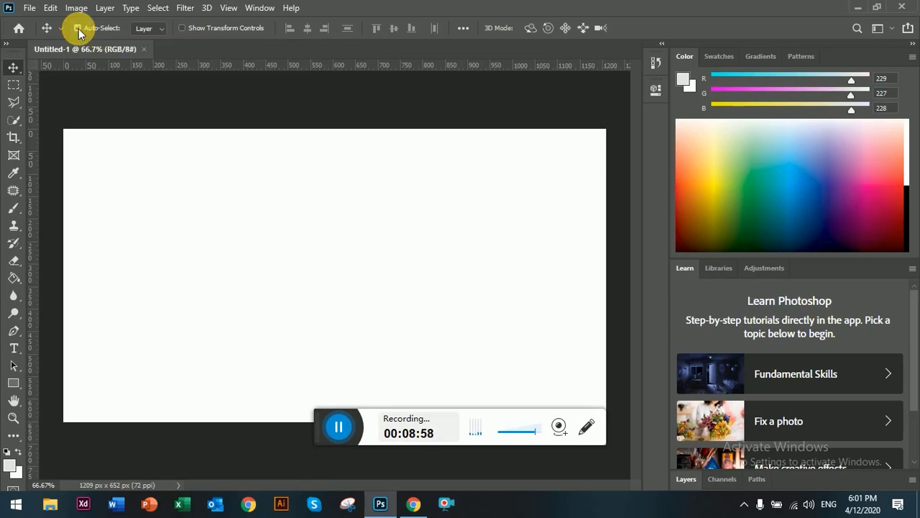
{"action": "left_click", "coordinate": [162, 29]}
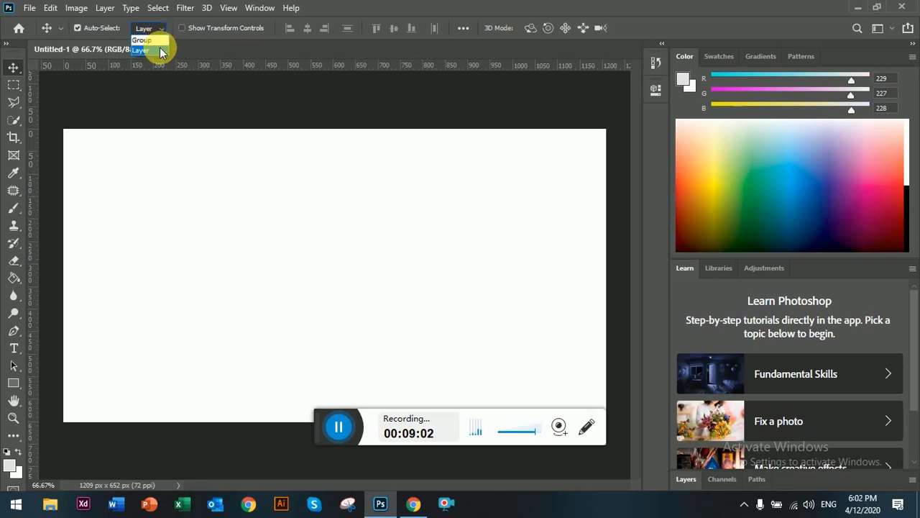
{"action": "left_click", "coordinate": [158, 51]}
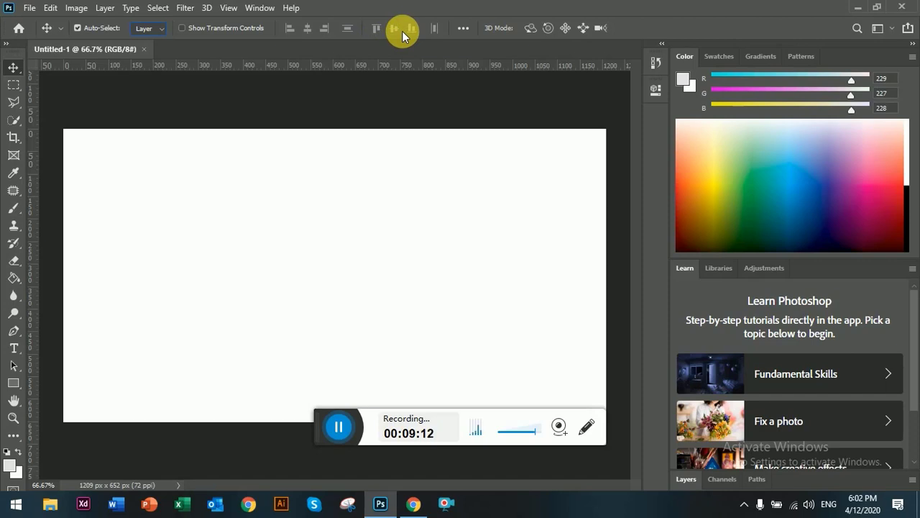
{"action": "left_click", "coordinate": [462, 29]}
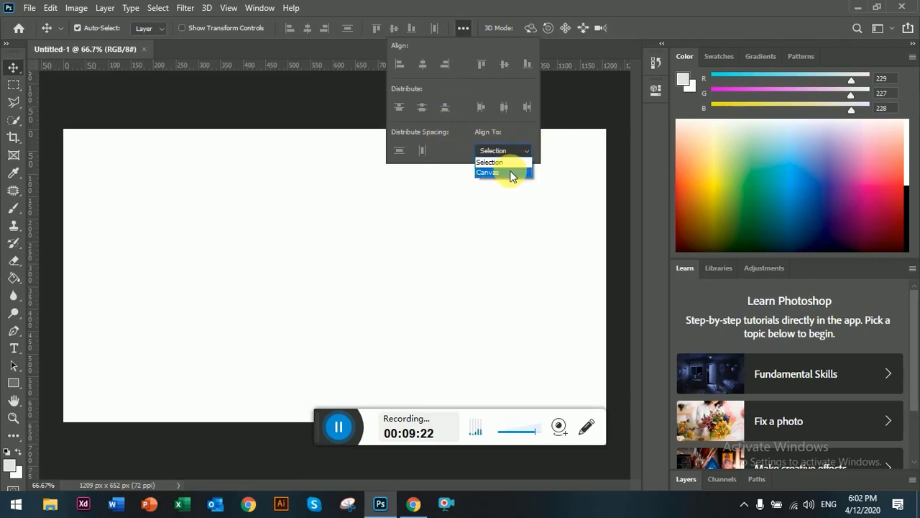
{"action": "left_click", "coordinate": [513, 174]}
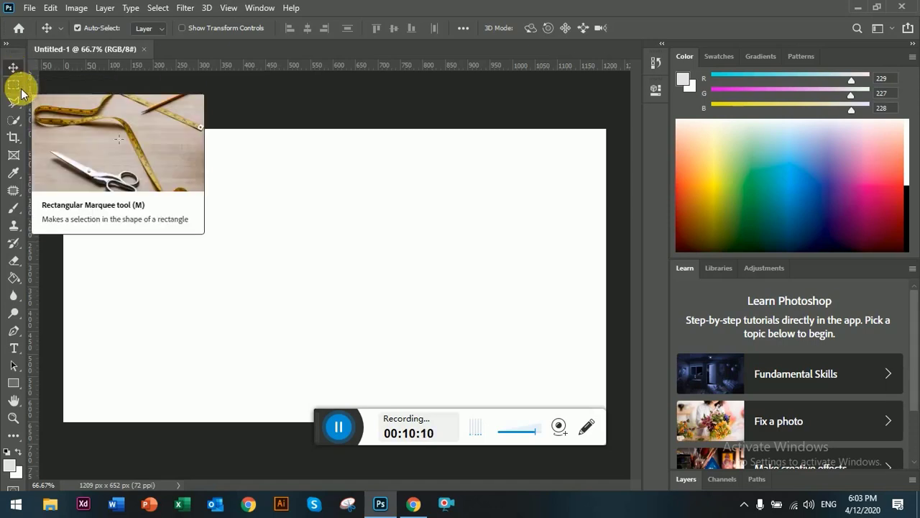
Select the Rectangle tool with its drawing mode kept on Shape.
{"action": "left_click", "coordinate": [14, 385]}
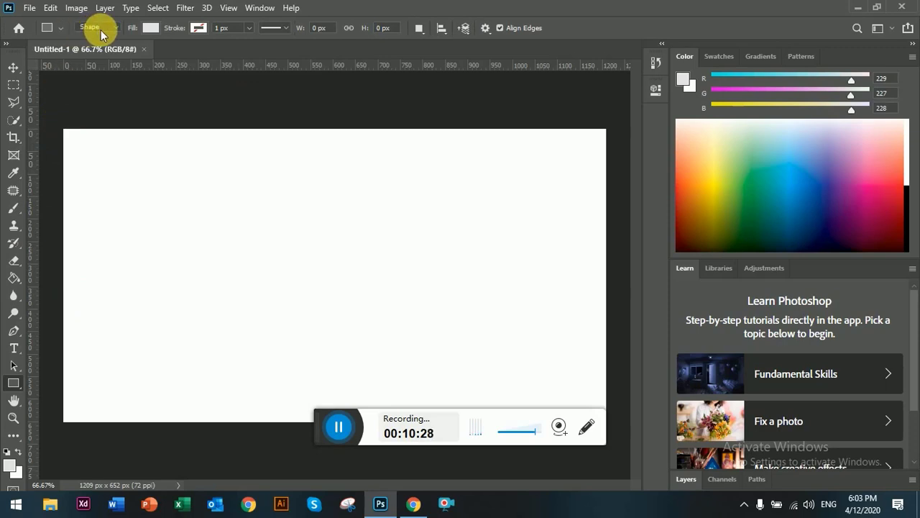
{"action": "left_click", "coordinate": [120, 29]}
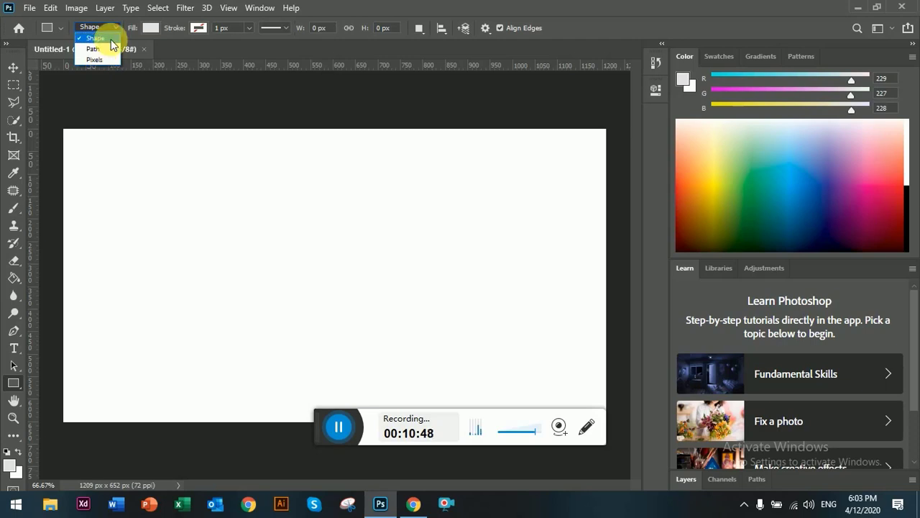
{"action": "left_click", "coordinate": [112, 39]}
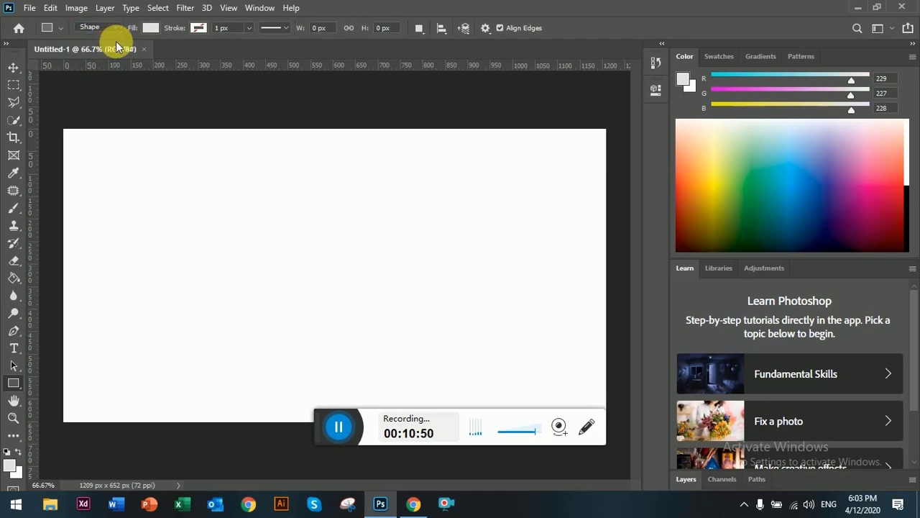
{"action": "right_click", "coordinate": [10, 384]}
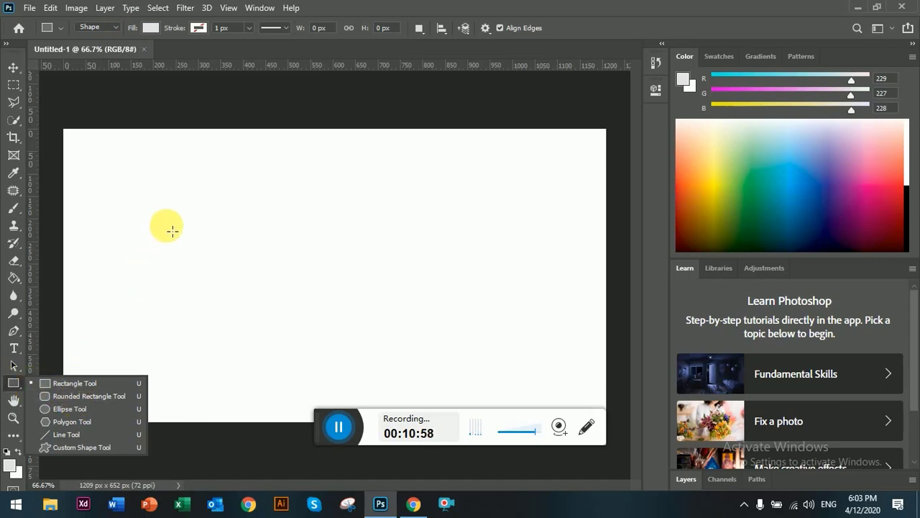
{"action": "left_click", "coordinate": [66, 382]}
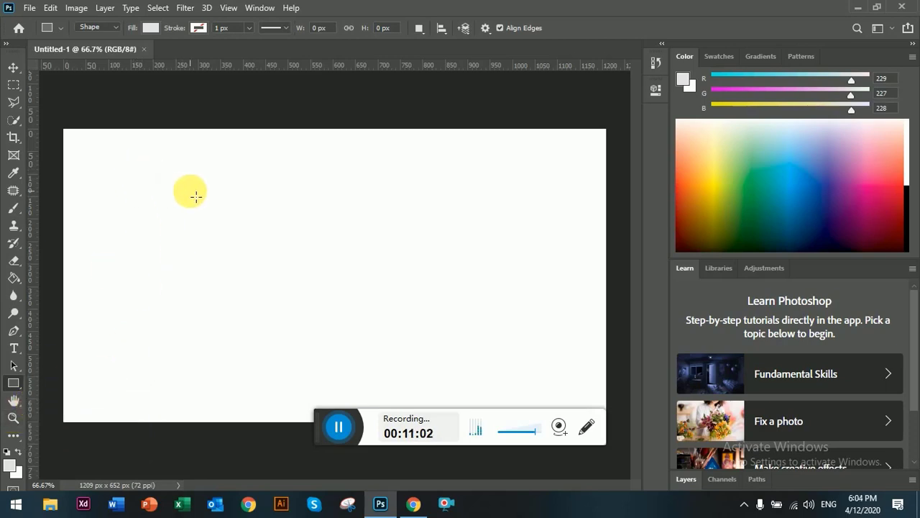
Drag out a light-gray 563 × 361 px rectangle at X 282, Y 137.
{"action": "mouse_move", "coordinate": [190, 190]}
{"action": "left_mouse_down"}
{"action": "mouse_move", "coordinate": [347, 293]}
{"action": "mouse_move", "coordinate": [365, 323]}
{"action": "left_mouse_up"}
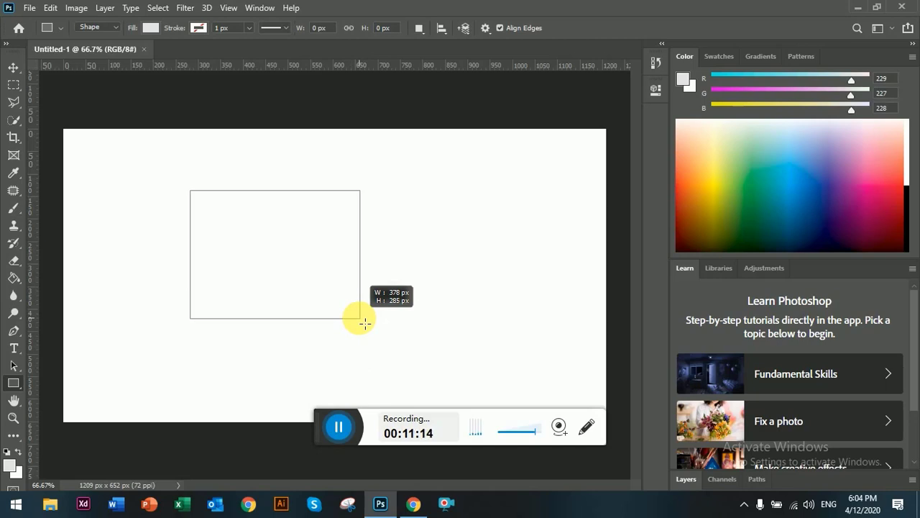
{"action": "key", "text": "shift"}
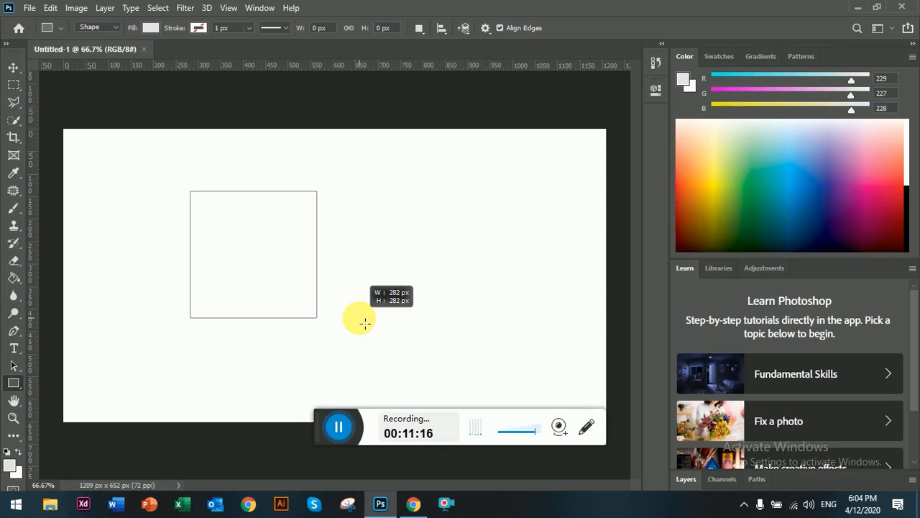
{"action": "mouse_move", "coordinate": [365, 324]}
{"action": "left_mouse_down"}
{"action": "mouse_move", "coordinate": [324, 284]}
{"action": "mouse_move", "coordinate": [326, 294]}
{"action": "mouse_move", "coordinate": [313, 289]}
{"action": "mouse_move", "coordinate": [452, 305]}
{"action": "left_mouse_up"}
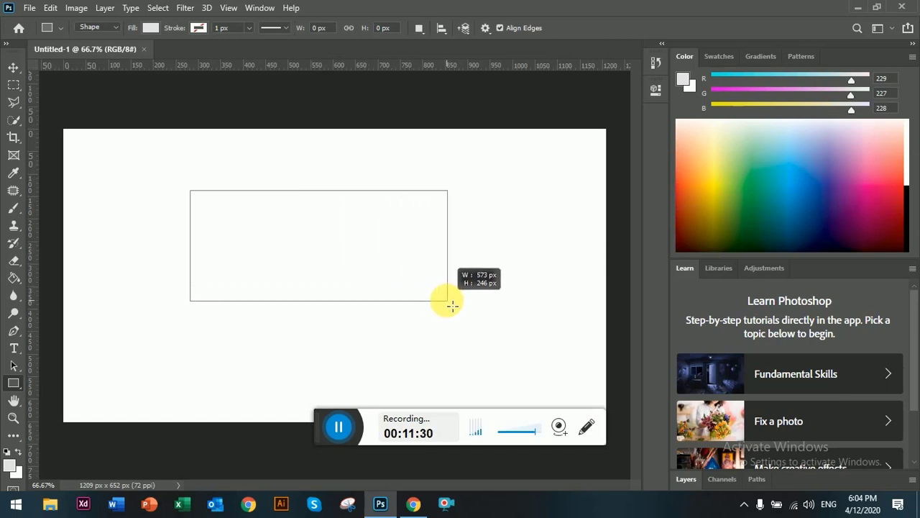
{"action": "mouse_move", "coordinate": [452, 306]}
{"action": "left_mouse_down"}
{"action": "mouse_move", "coordinate": [441, 319]}
{"action": "mouse_move", "coordinate": [448, 356]}
{"action": "left_mouse_up"}
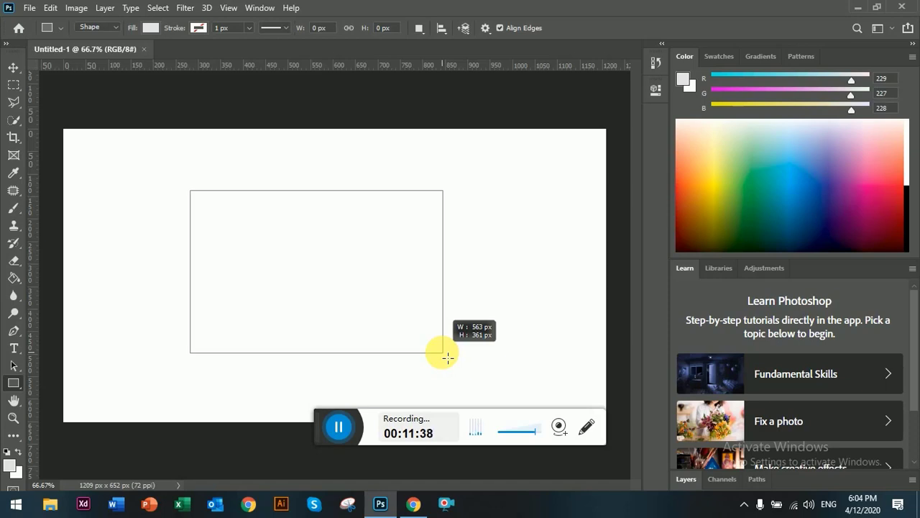
{"action": "left_click_drag", "start_coordinate": [447, 358], "coordinate": [445, 355]}
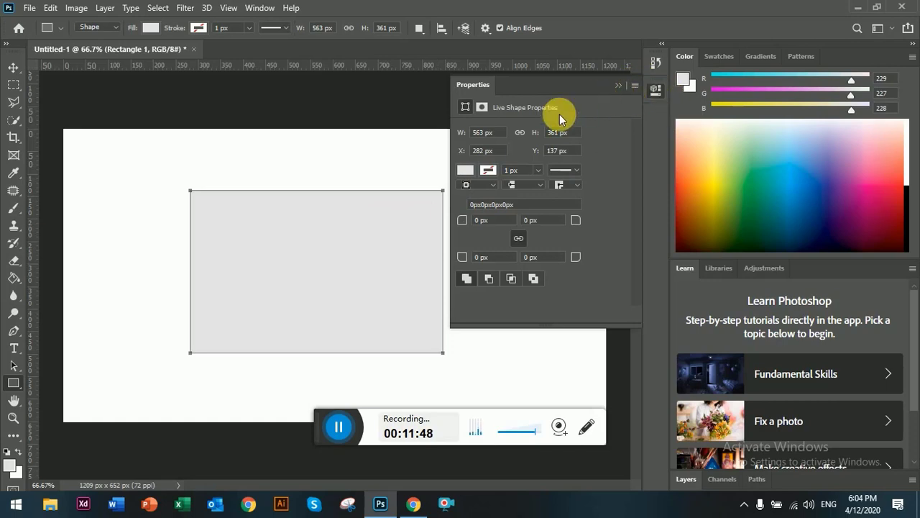
Set Rectangle 1's W and H to 500 px each in the Properties panel.
{"action": "left_click", "coordinate": [480, 134]}
{"action": "type", "text": "500"}
{"action": "left_click", "coordinate": [560, 134]}
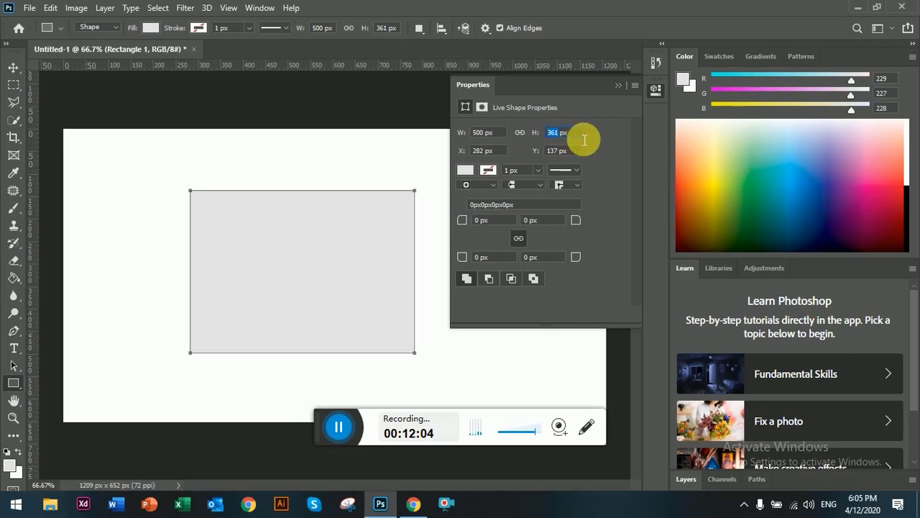
{"action": "type", "text": "500"}
{"action": "key", "text": "Return"}
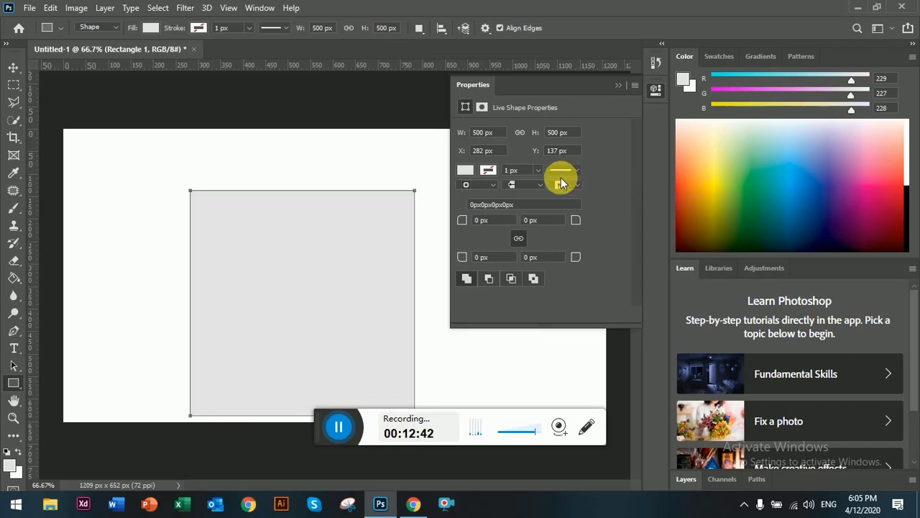
{"action": "right_click", "coordinate": [14, 383]}
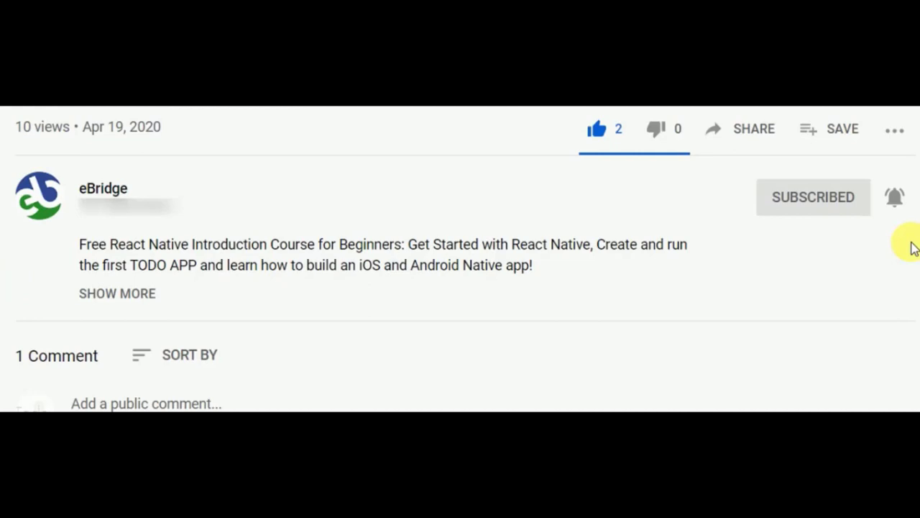
Open the Share dialog for the React Native course video.
{"action": "left_click", "coordinate": [758, 132]}
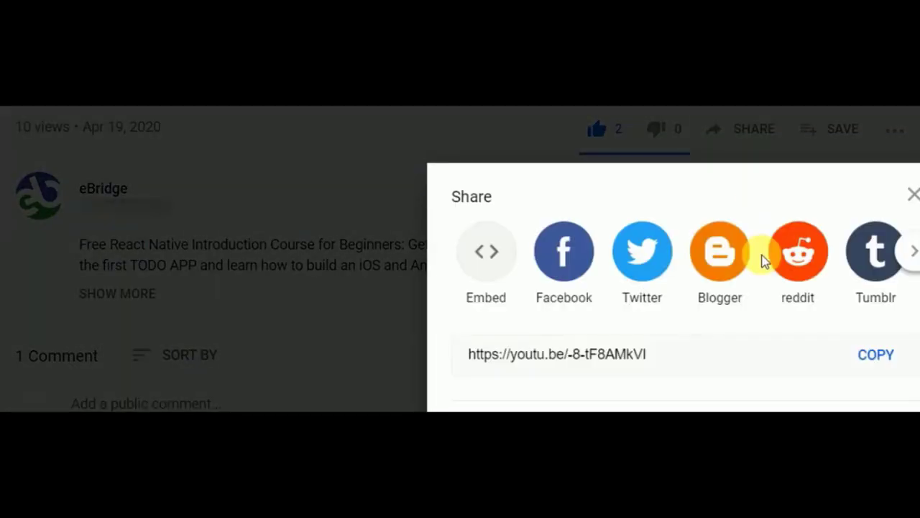